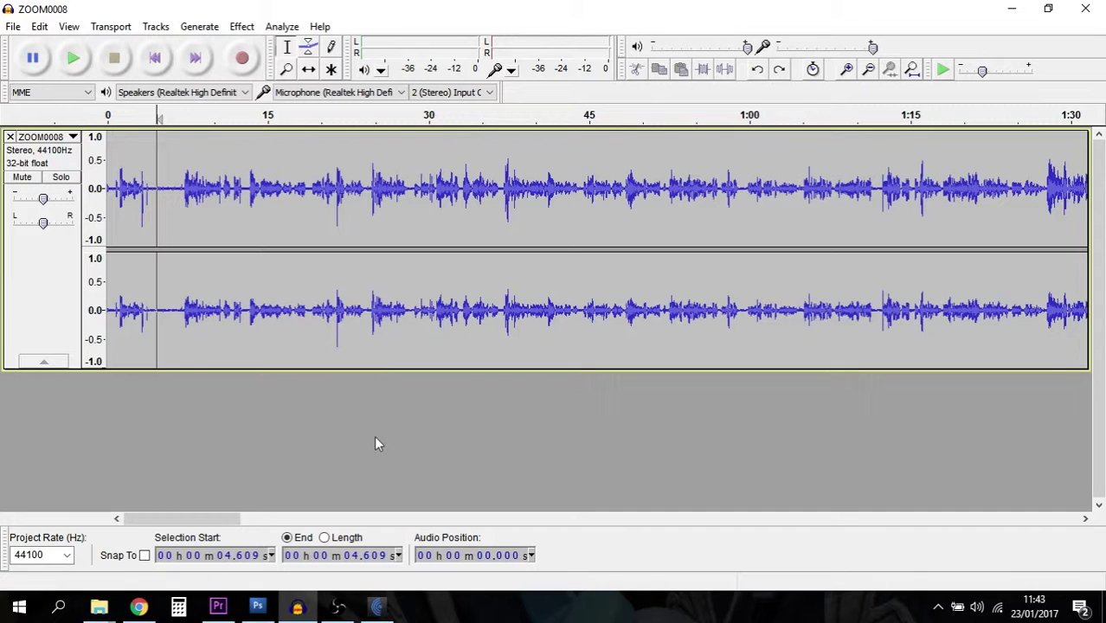
Zoom in twice on the start of the ZOOM0008 waveform
{"action": "left_click", "coordinate": [379, 607]}
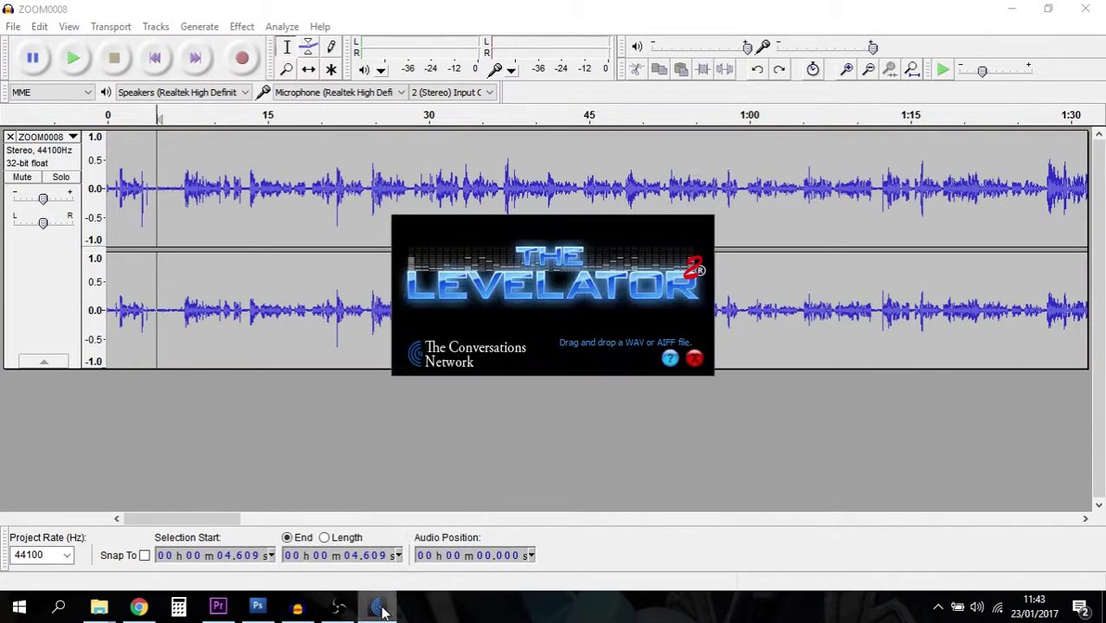
{"action": "left_click", "coordinate": [381, 478]}
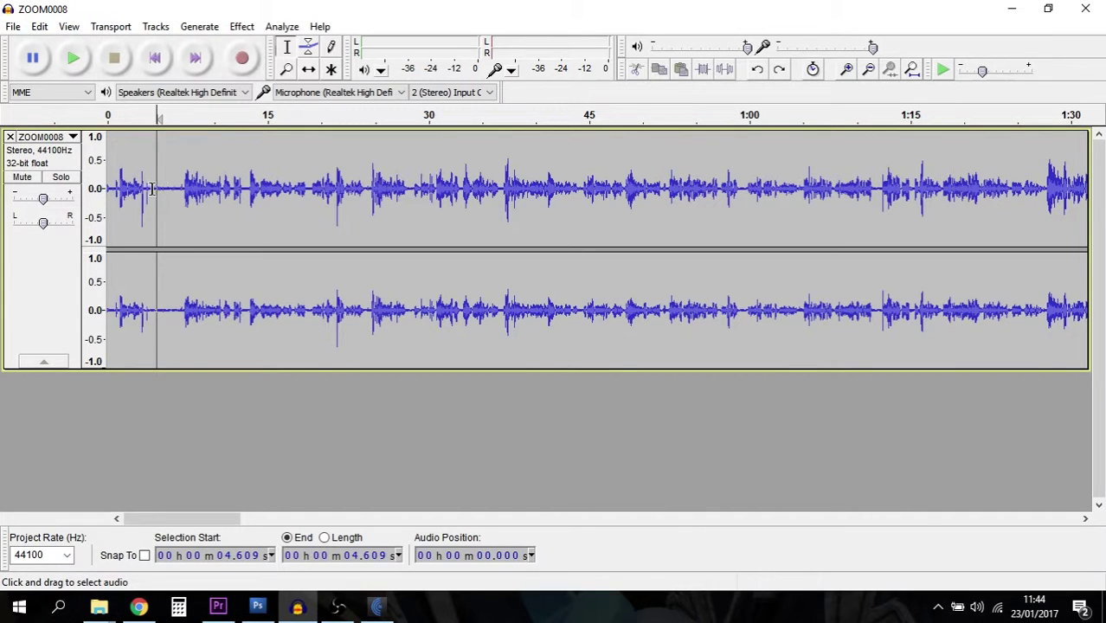
{"action": "left_click", "coordinate": [286, 69]}
{"action": "left_click", "coordinate": [155, 182]}
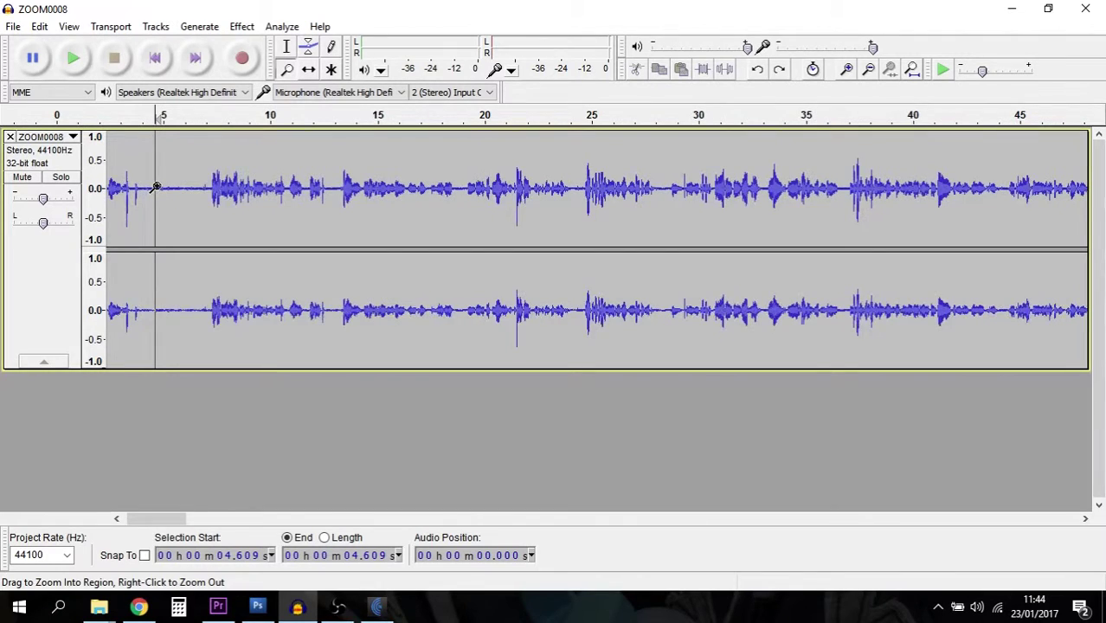
{"action": "left_click", "coordinate": [155, 182]}
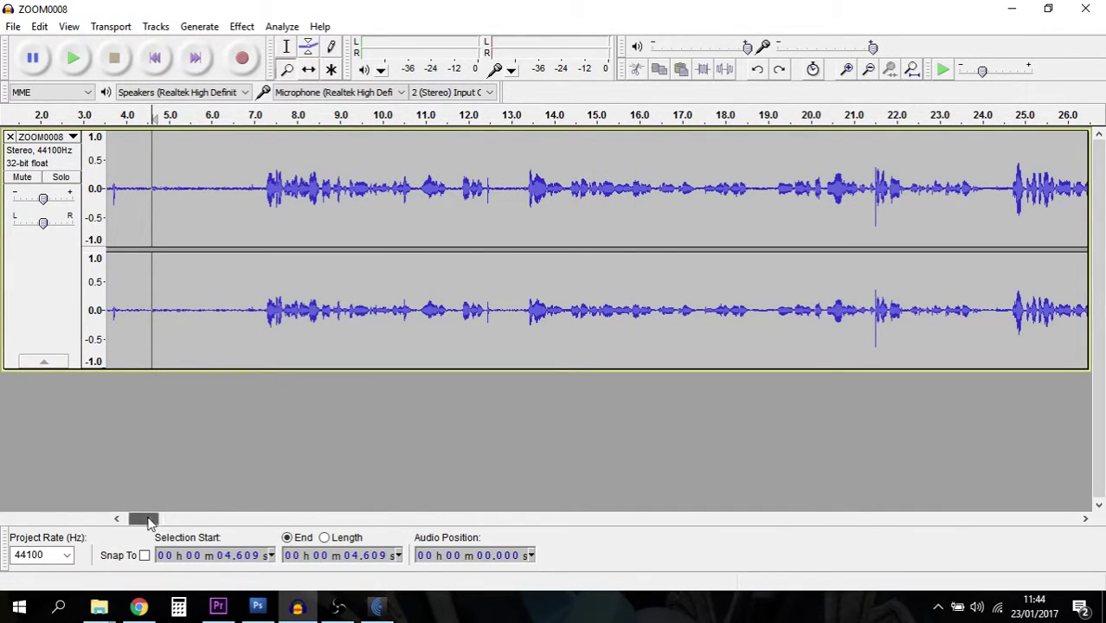
{"action": "left_click_drag", "start_coordinate": [142, 518], "coordinate": [137, 518]}
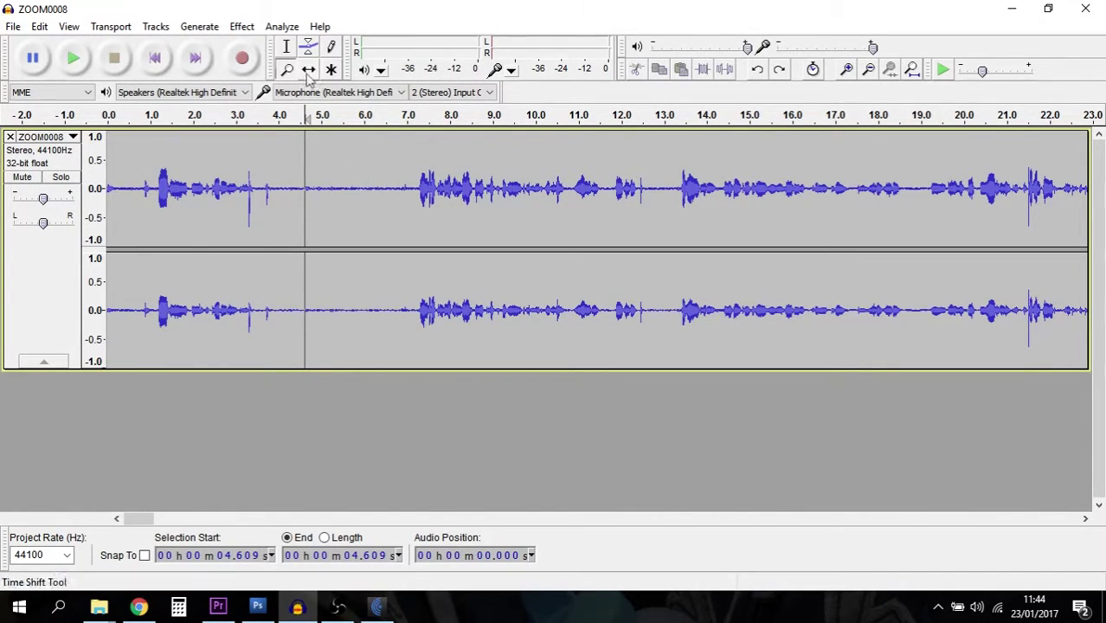
Select the quiet stretch from 4.95 to 6.82 s and capture it as the Noise Removal profile
{"action": "left_click", "coordinate": [286, 47]}
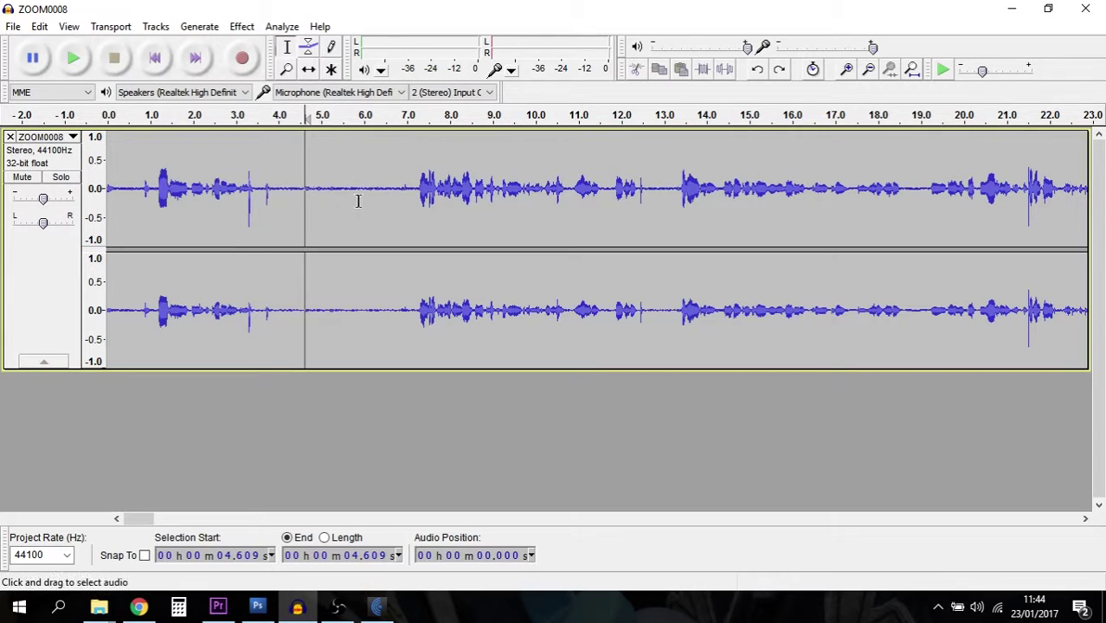
{"action": "left_click_drag", "start_coordinate": [398, 188], "coordinate": [317, 187]}
{"action": "left_click", "coordinate": [242, 27]}
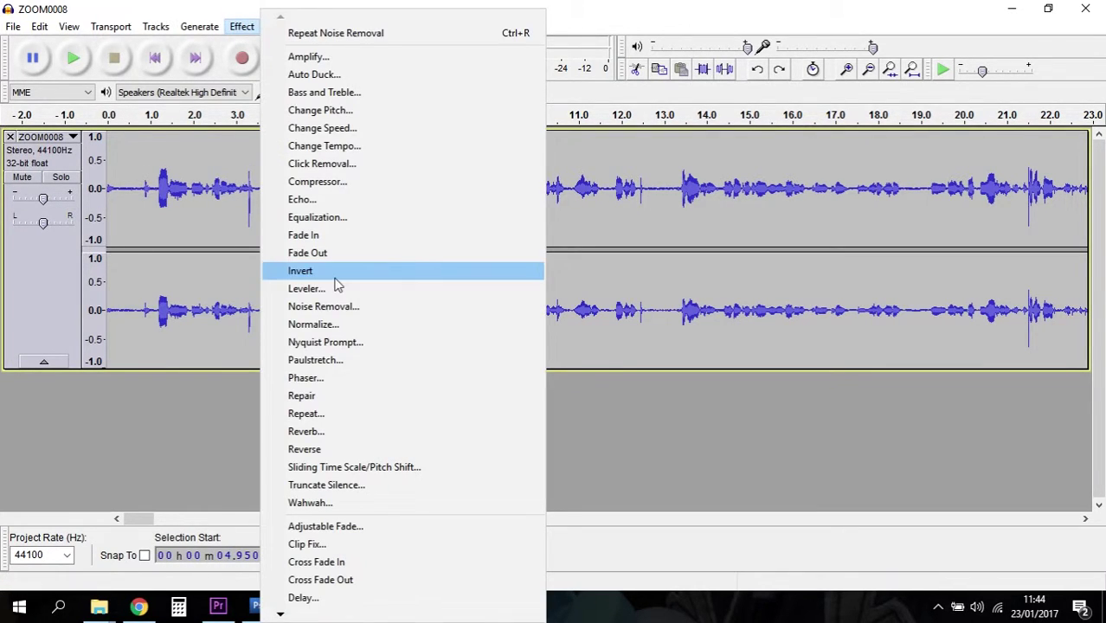
{"action": "left_click", "coordinate": [338, 307]}
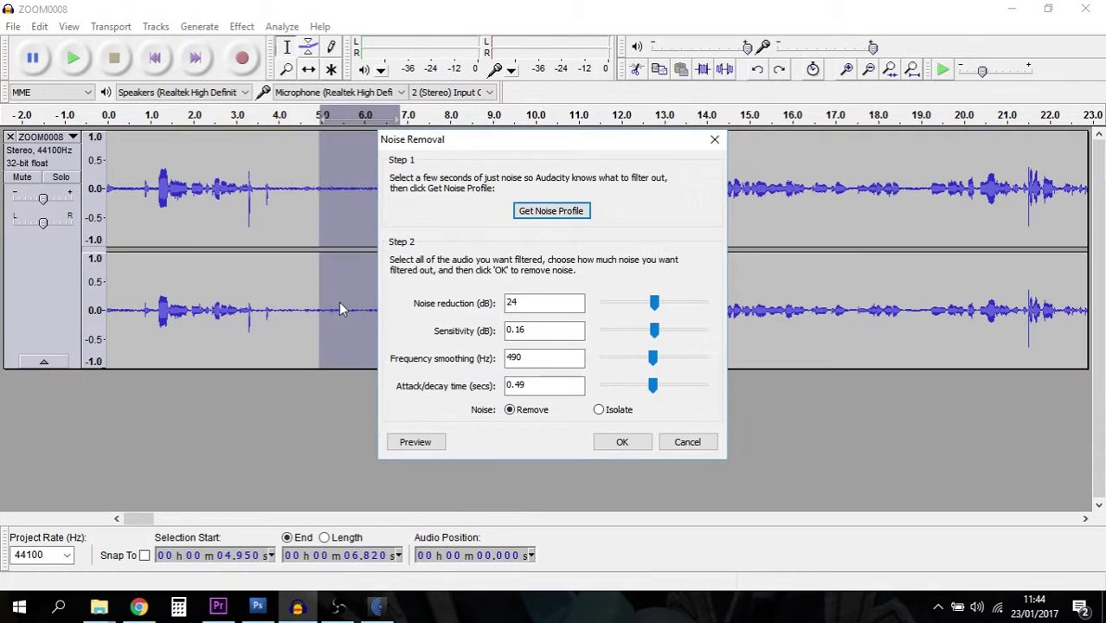
{"action": "left_click", "coordinate": [557, 211]}
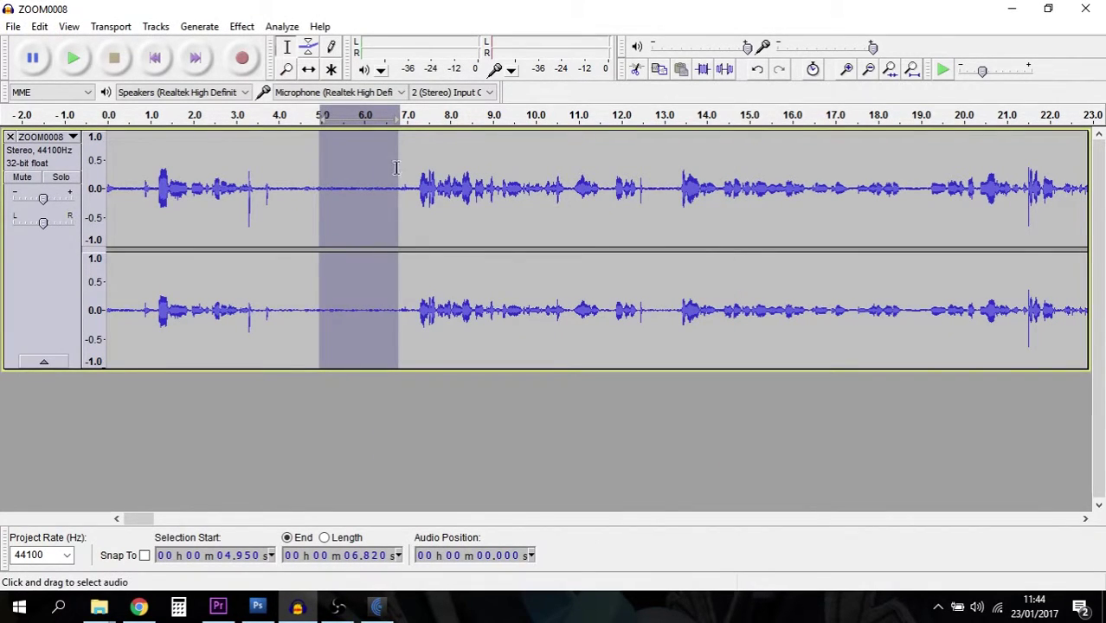
Select the whole track and apply Noise Removal with the default 24 dB reduction
{"action": "left_click", "coordinate": [40, 27]}
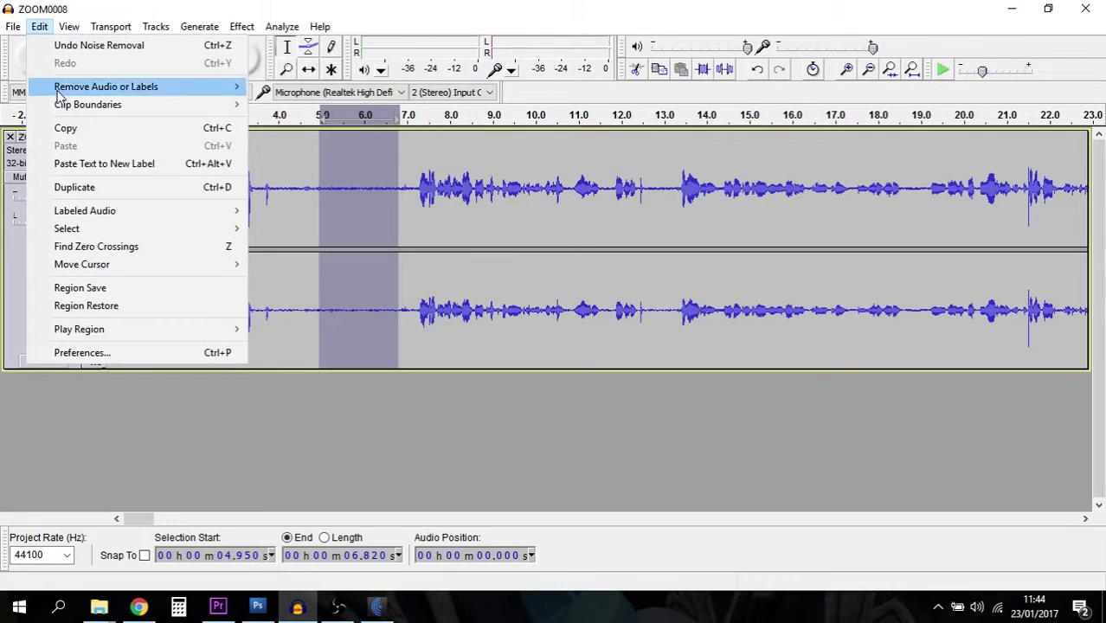
{"action": "mouse_move", "coordinate": [97, 230]}
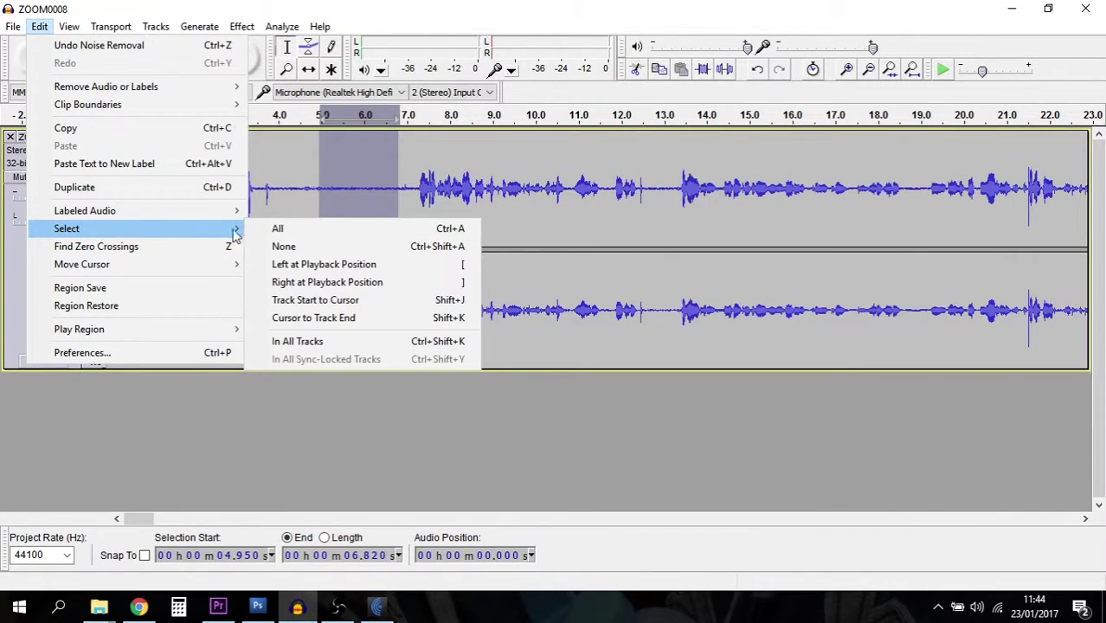
{"action": "left_click", "coordinate": [277, 229]}
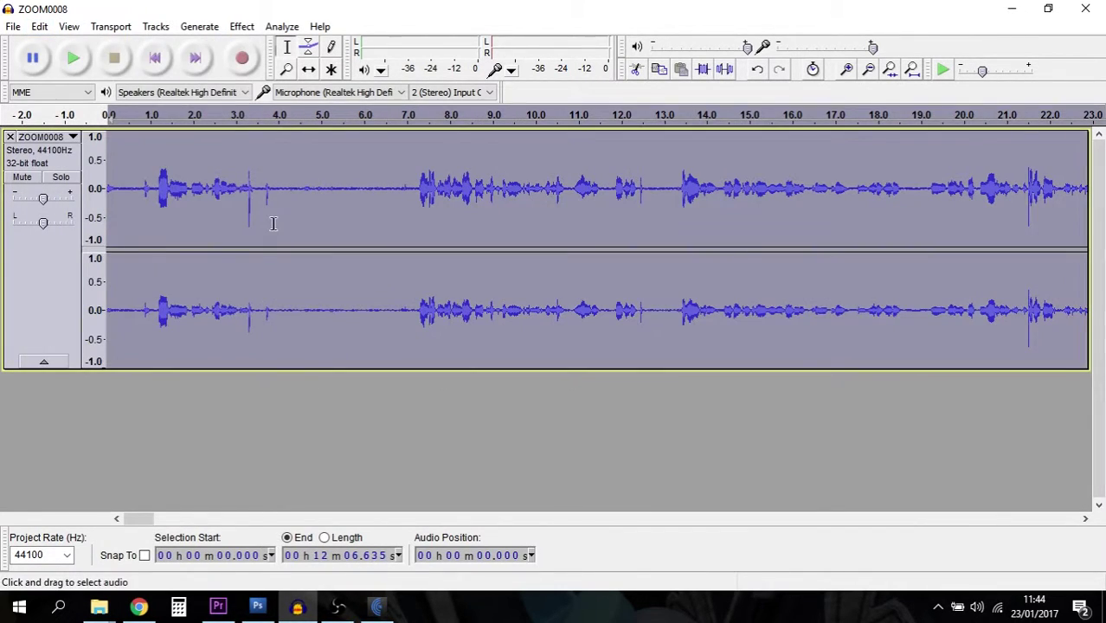
{"action": "left_click", "coordinate": [242, 27]}
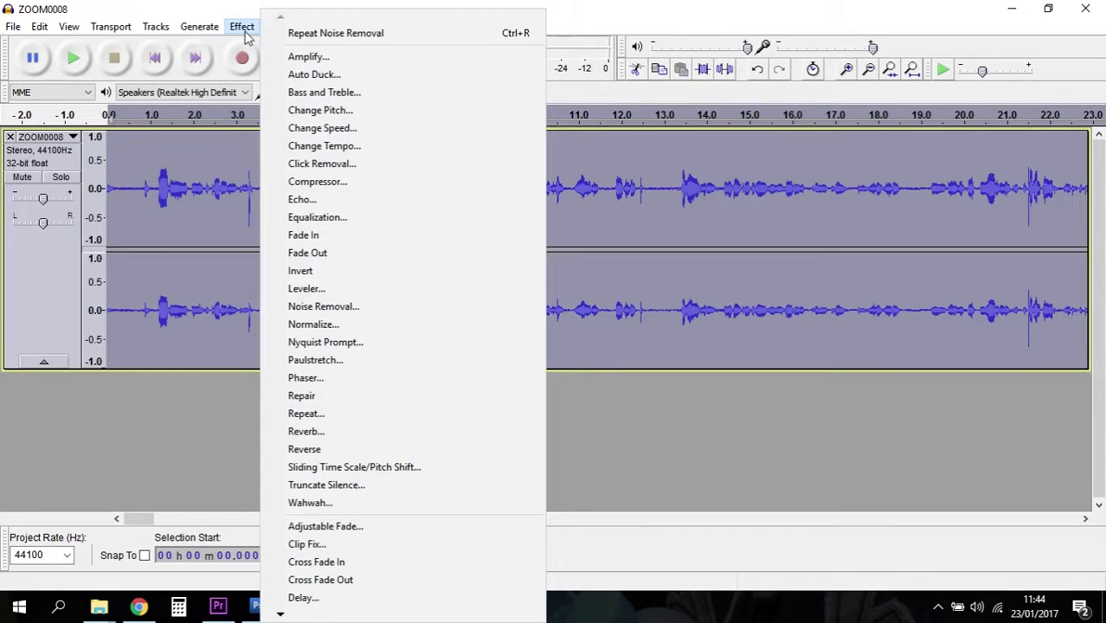
{"action": "left_click", "coordinate": [339, 306]}
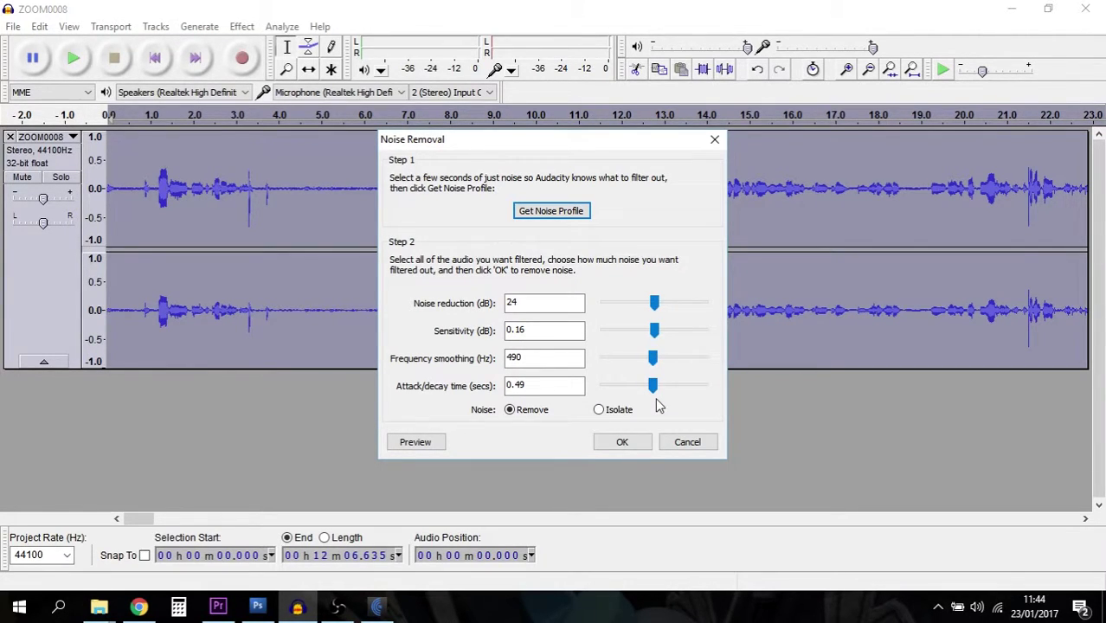
{"action": "left_click", "coordinate": [632, 443]}
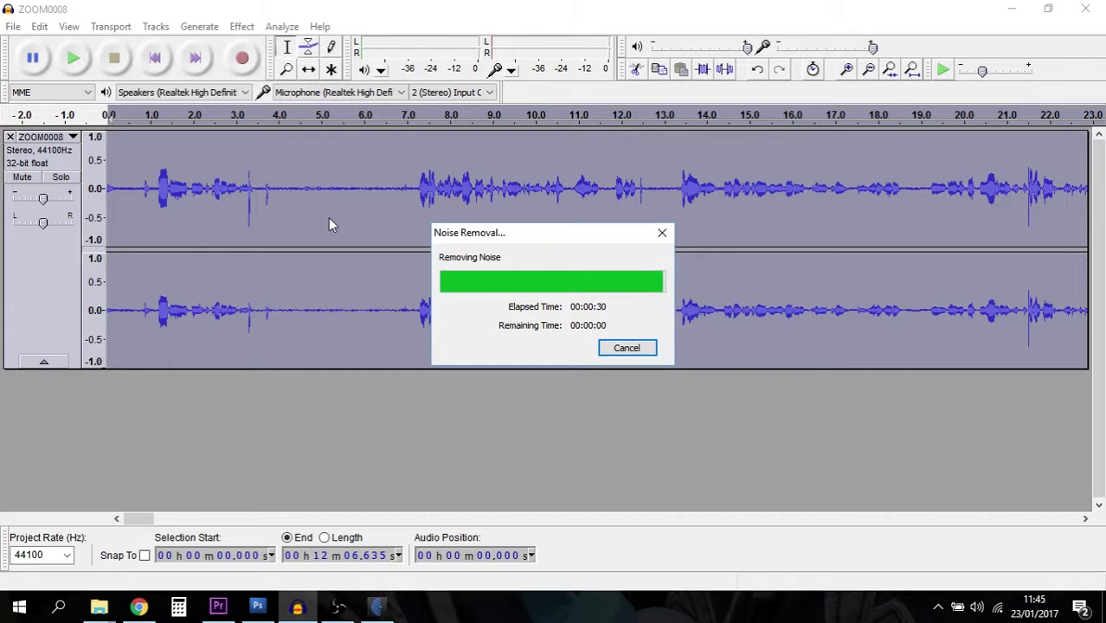
Deselect the track, leaving the cursor near 4.3 seconds, and bring up the File menu
{"action": "left_click", "coordinate": [380, 191]}
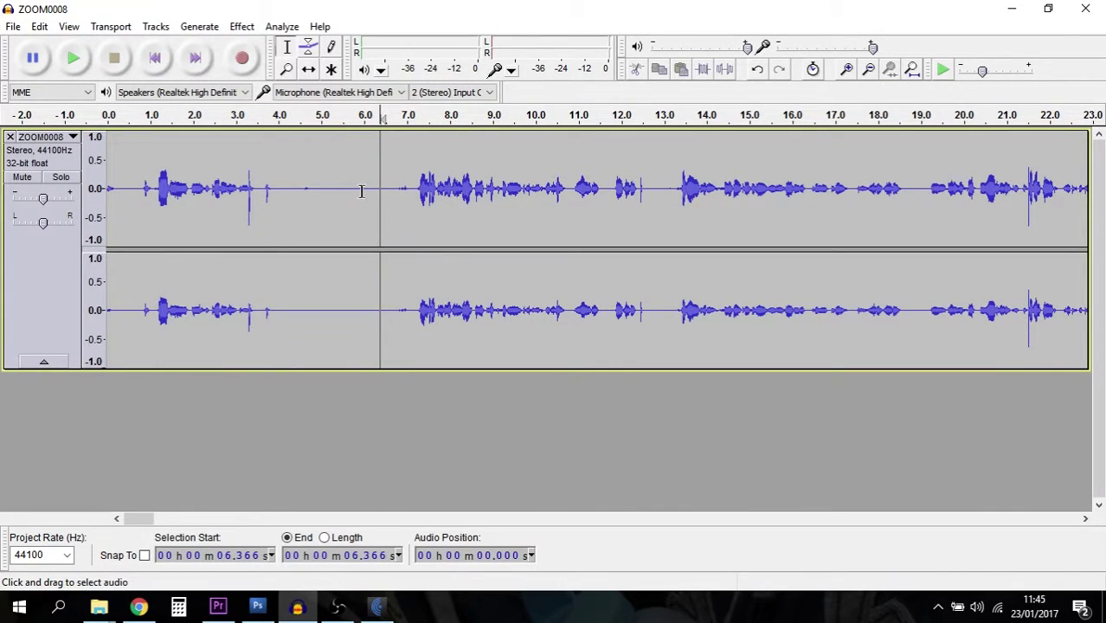
{"action": "left_click_drag", "start_coordinate": [364, 191], "coordinate": [313, 192]}
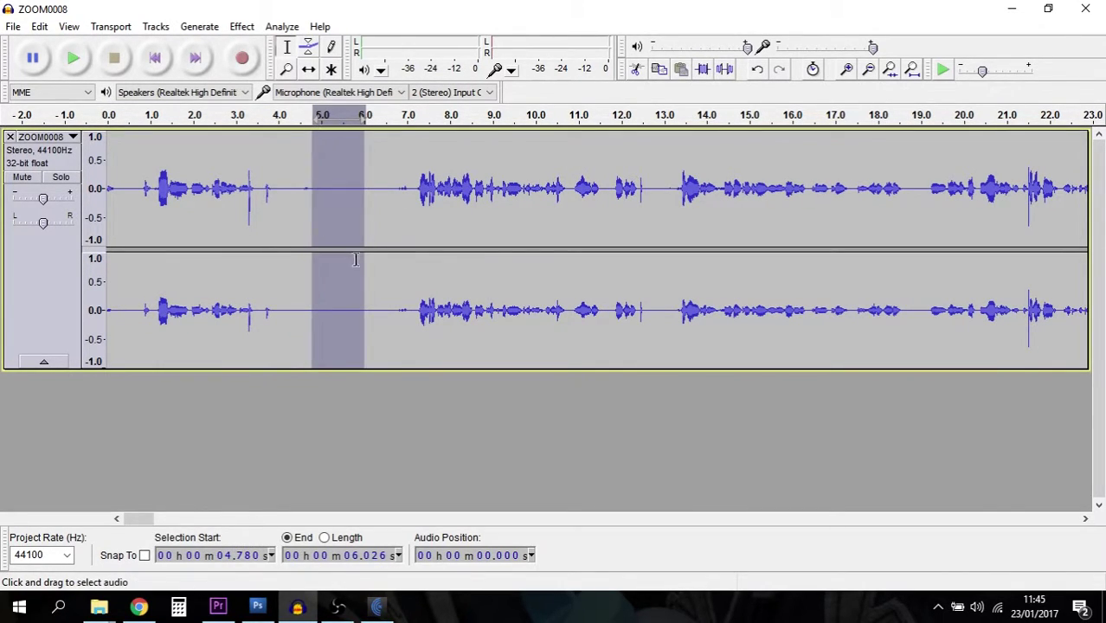
{"action": "left_click", "coordinate": [291, 222]}
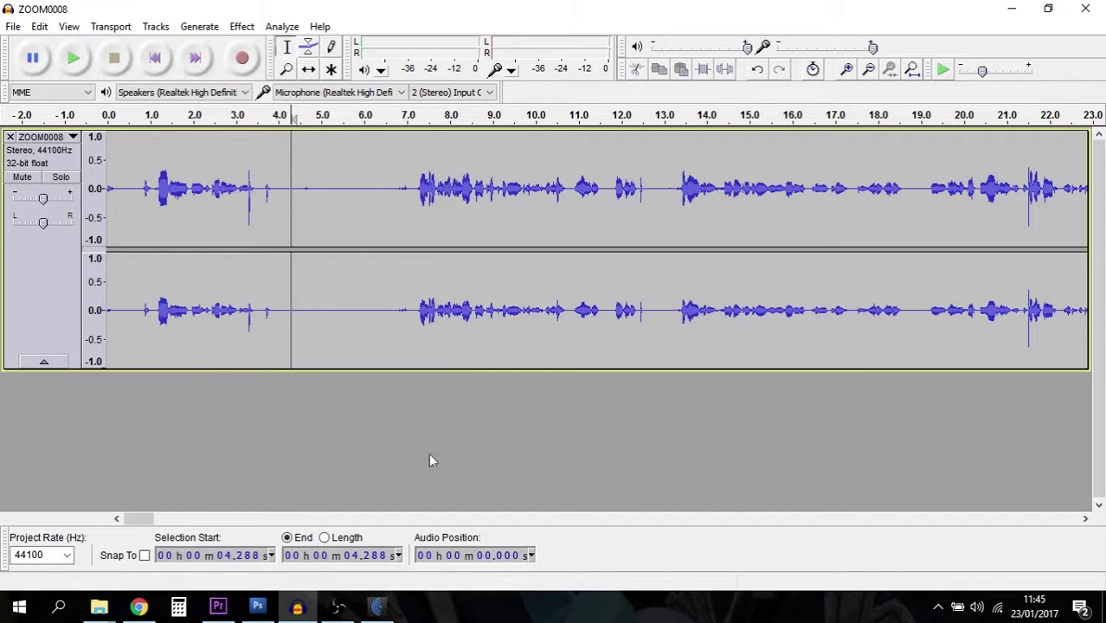
{"action": "left_click", "coordinate": [14, 27]}
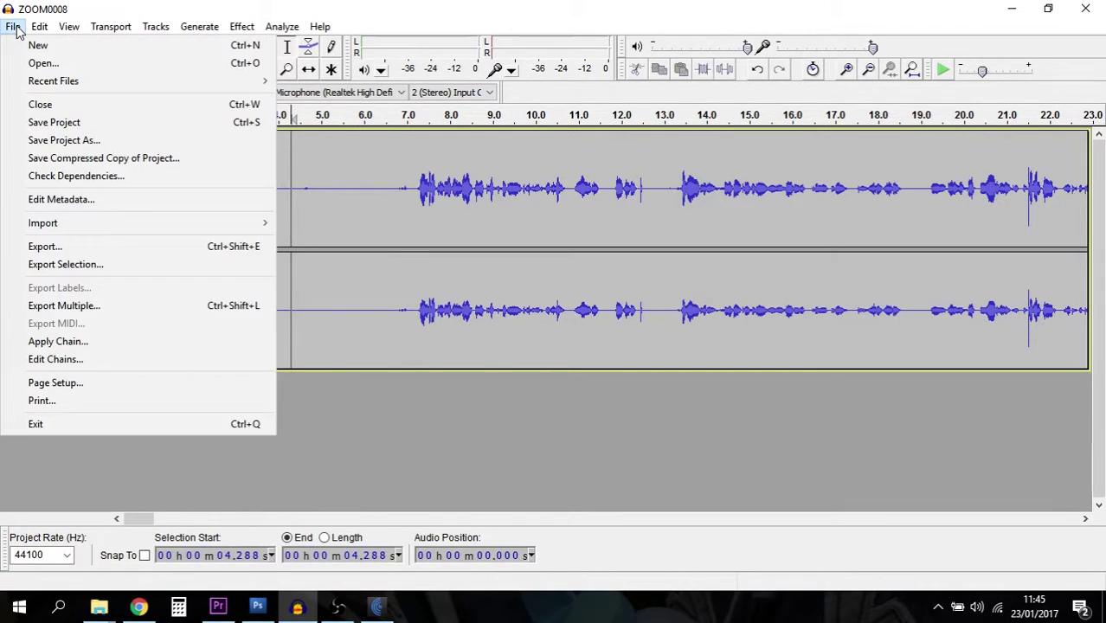
Export the audio as WAV 'ZOOM0008wav' into Videos > 20170123 basic editing pp with blank metadata
{"action": "left_click", "coordinate": [121, 251]}
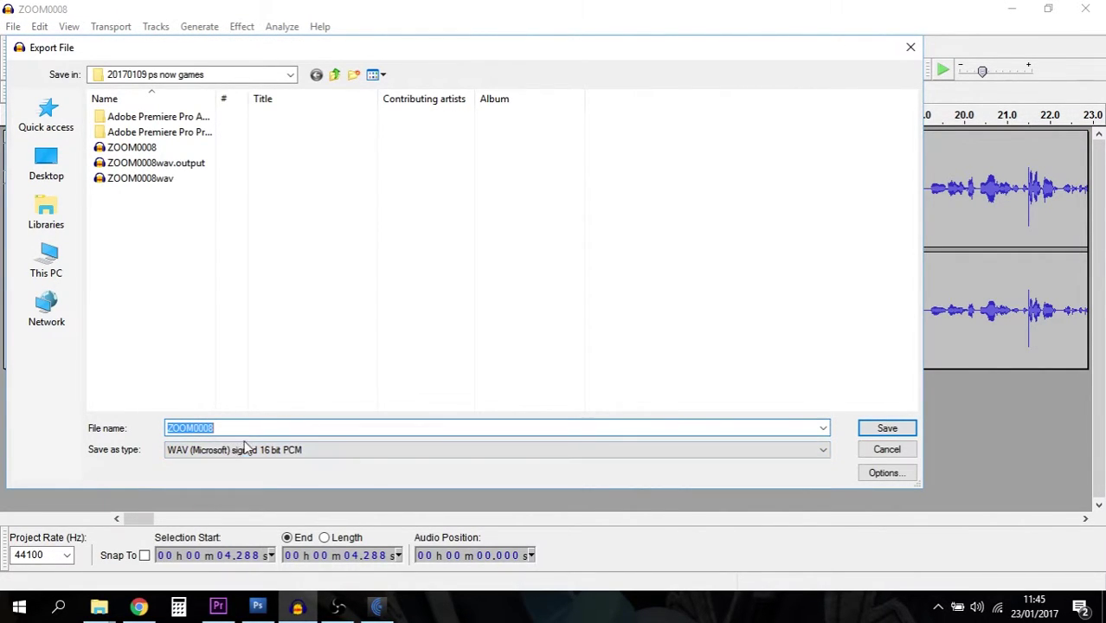
{"action": "left_click", "coordinate": [335, 74]}
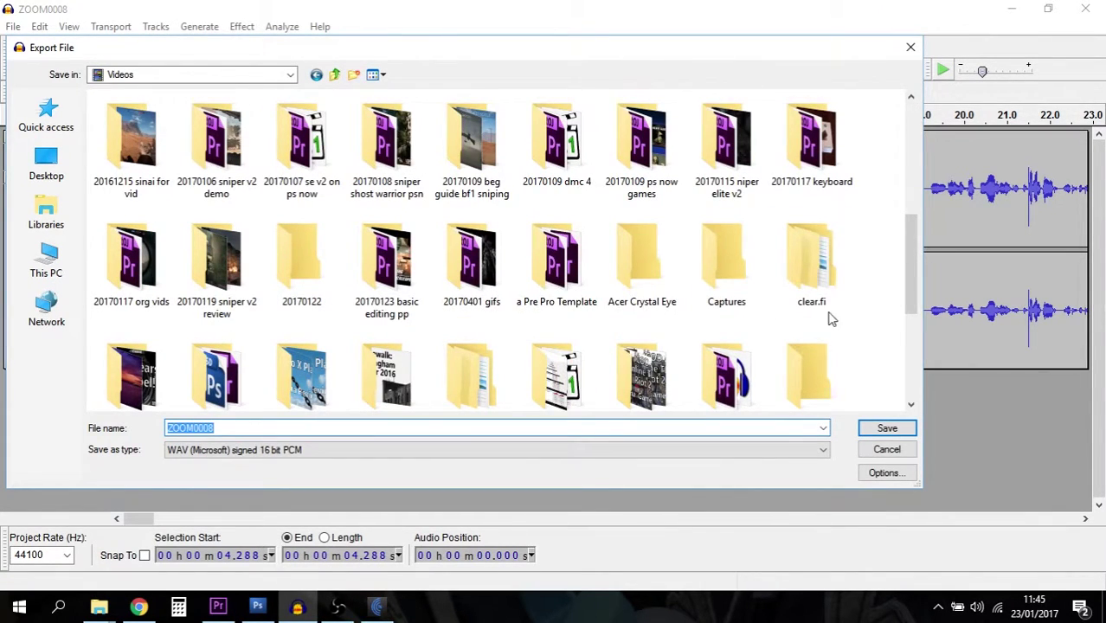
{"action": "double_click", "coordinate": [394, 264]}
{"action": "double_click", "coordinate": [250, 428]}
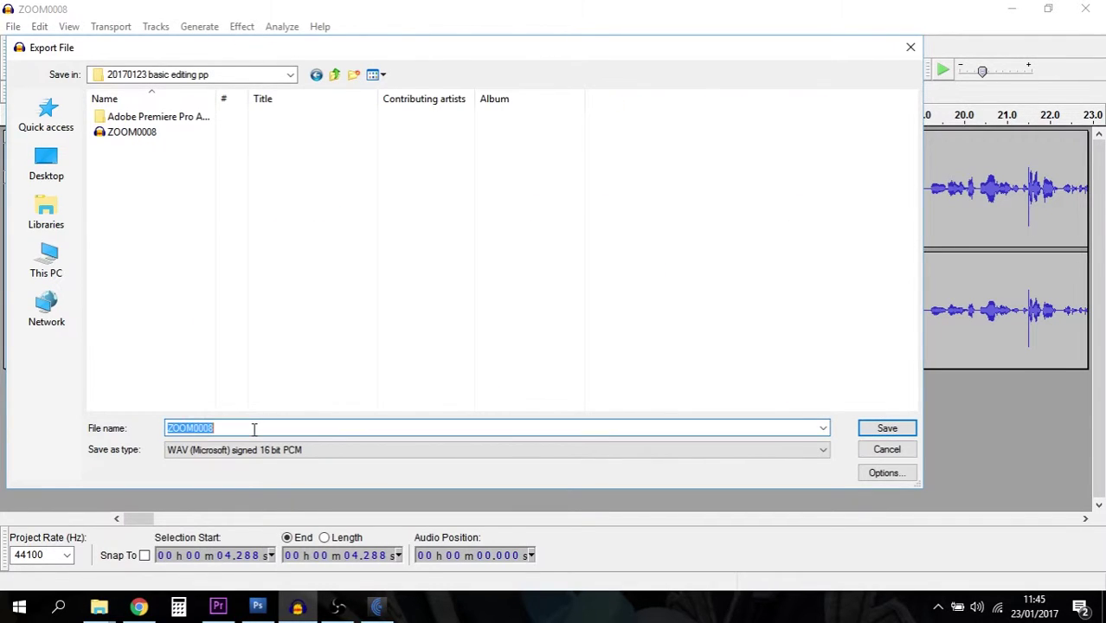
{"action": "left_click", "coordinate": [245, 429]}
{"action": "type", "text": "wav"}
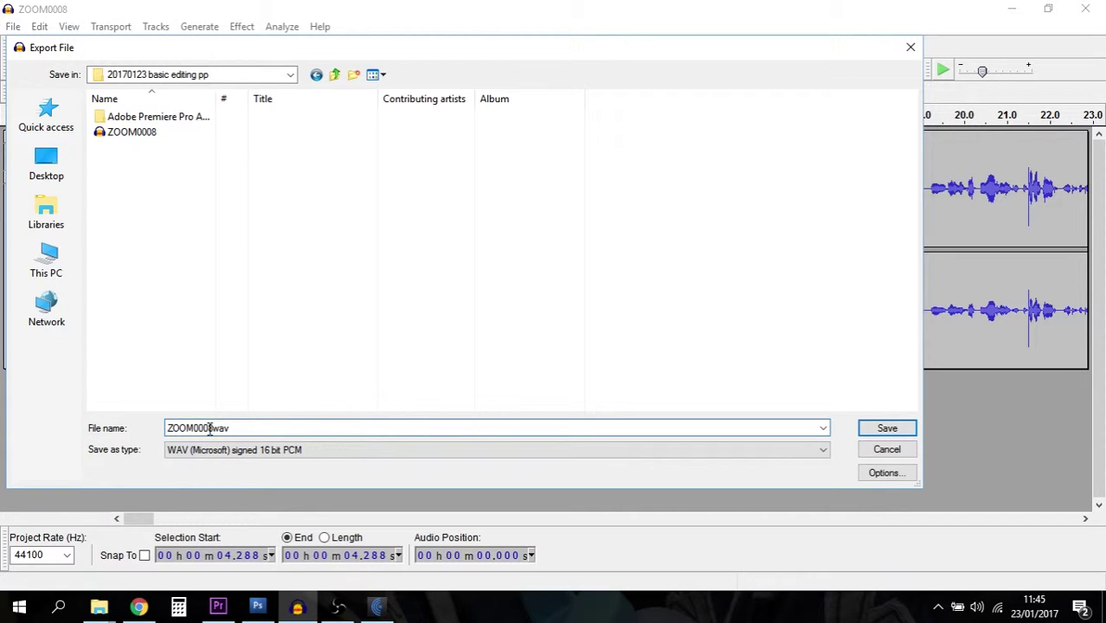
{"action": "left_click", "coordinate": [889, 432]}
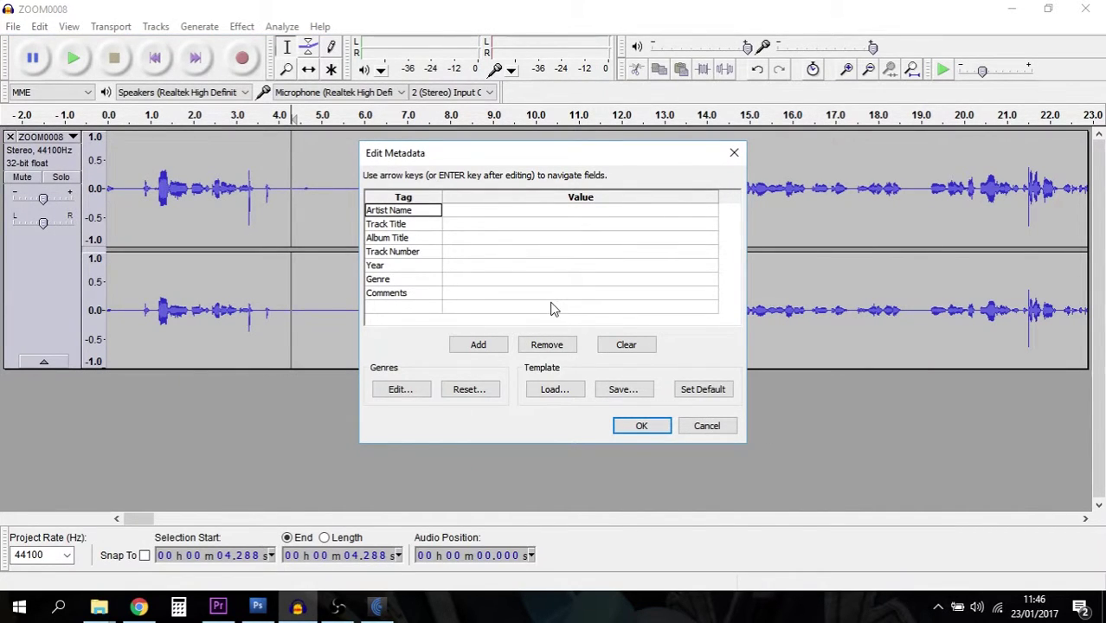
{"action": "left_click", "coordinate": [643, 426]}
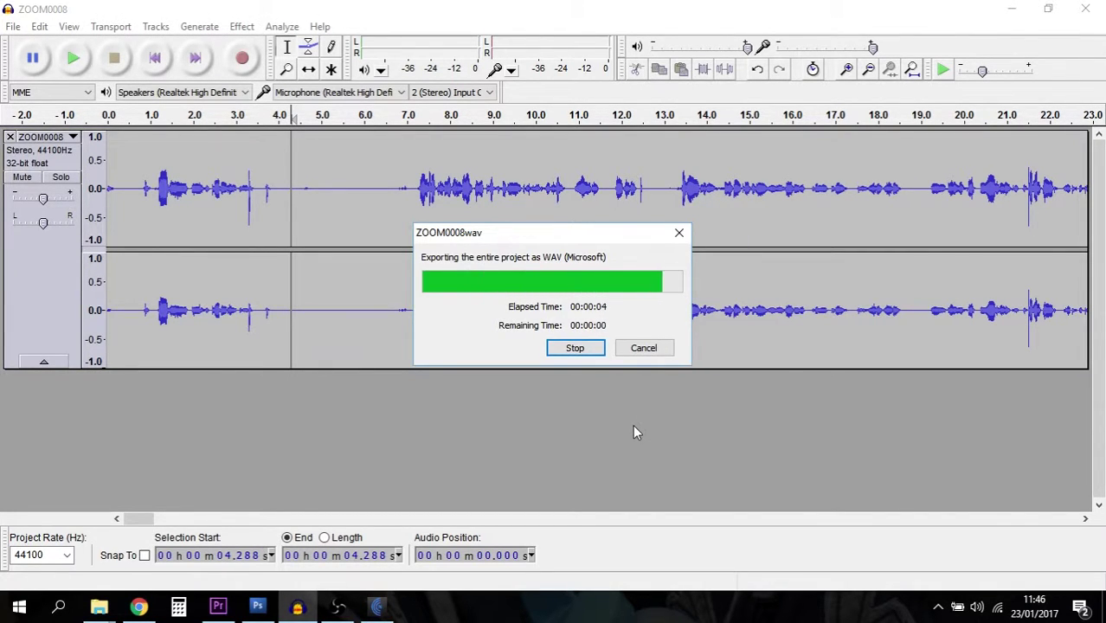
Switch to The Levelator 2 window from the taskbar
{"action": "left_click", "coordinate": [378, 607]}
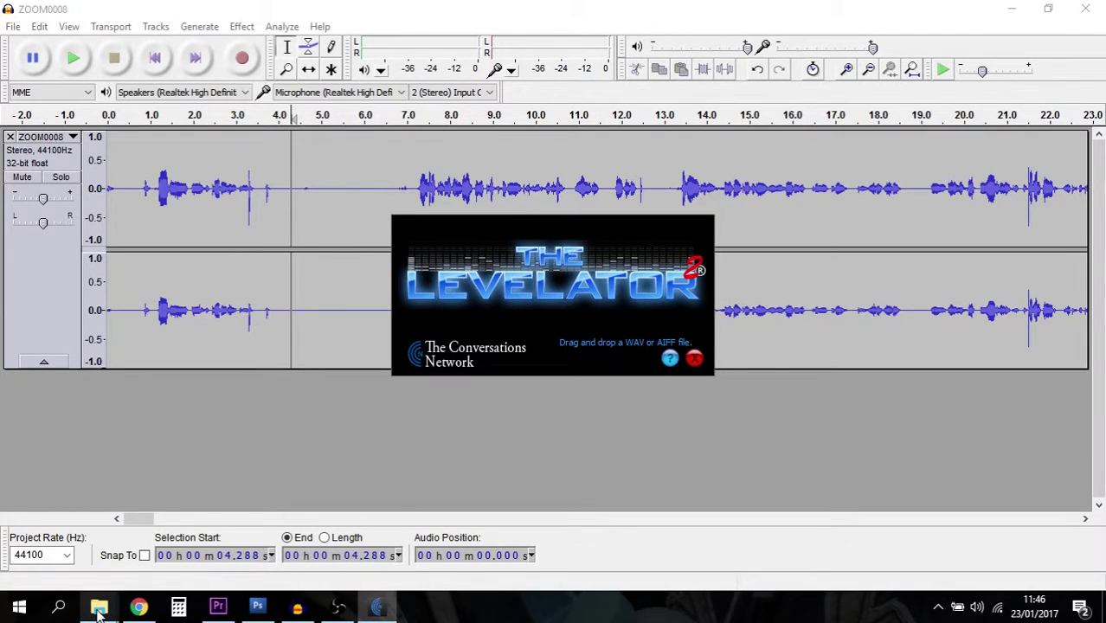
Drag ZOOM0008wav from the 20170123 basic editing pp folder onto The Levelator to level it
{"action": "mouse_move", "coordinate": [98, 611]}
{"action": "left_click", "coordinate": [237, 538]}
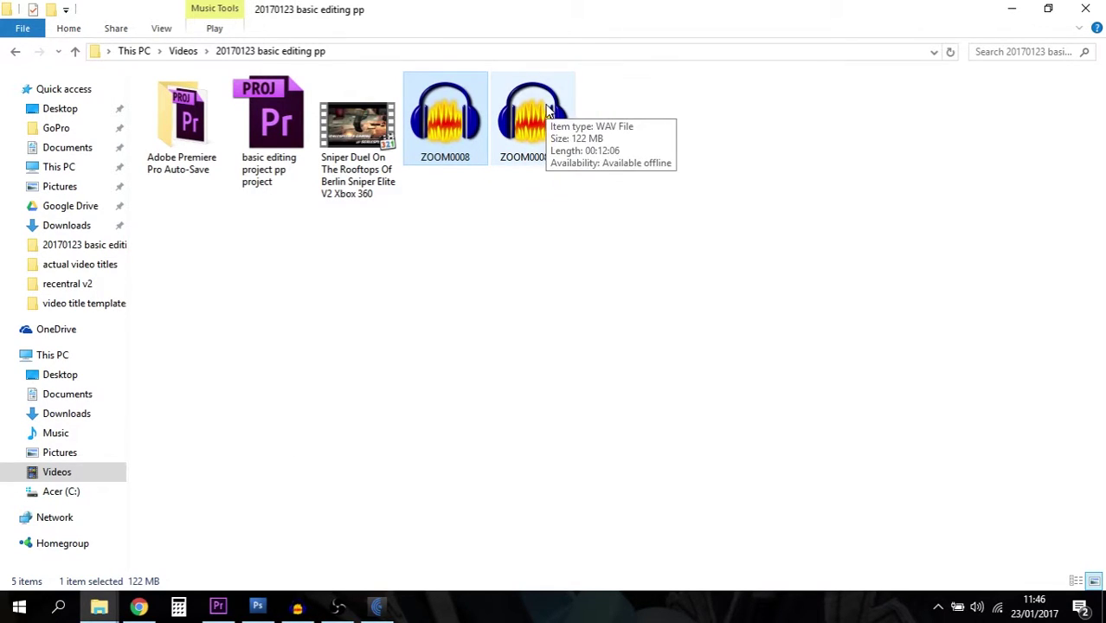
{"action": "left_click_drag", "start_coordinate": [546, 111], "coordinate": [503, 329]}
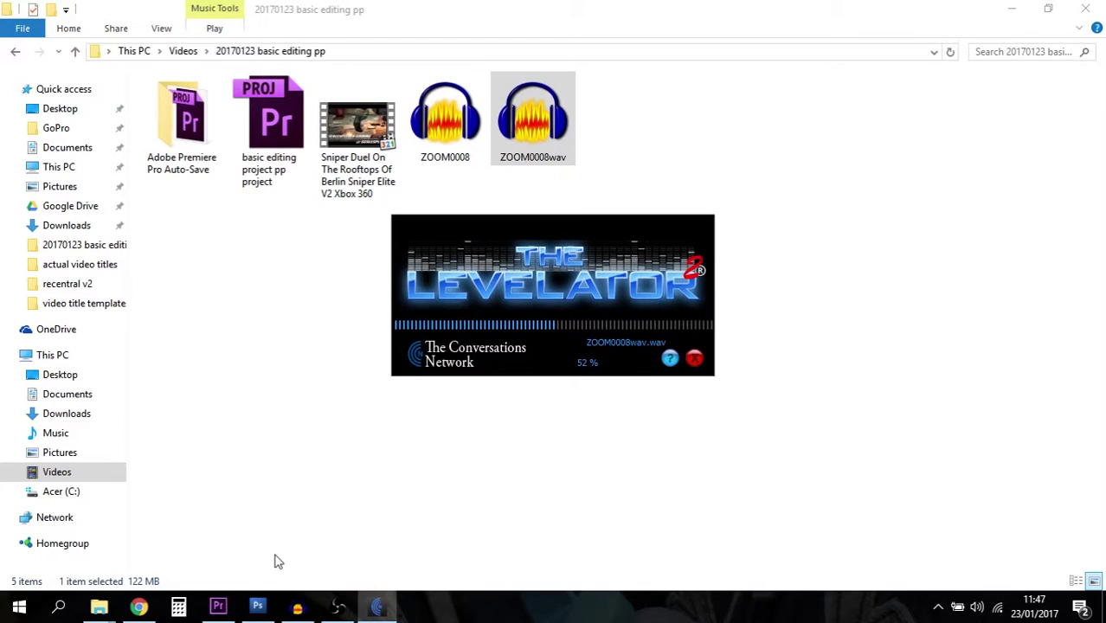
Switch back to the Audacity window showing the noise-reduced ZOOM0008 waveform
{"action": "left_click", "coordinate": [297, 606]}
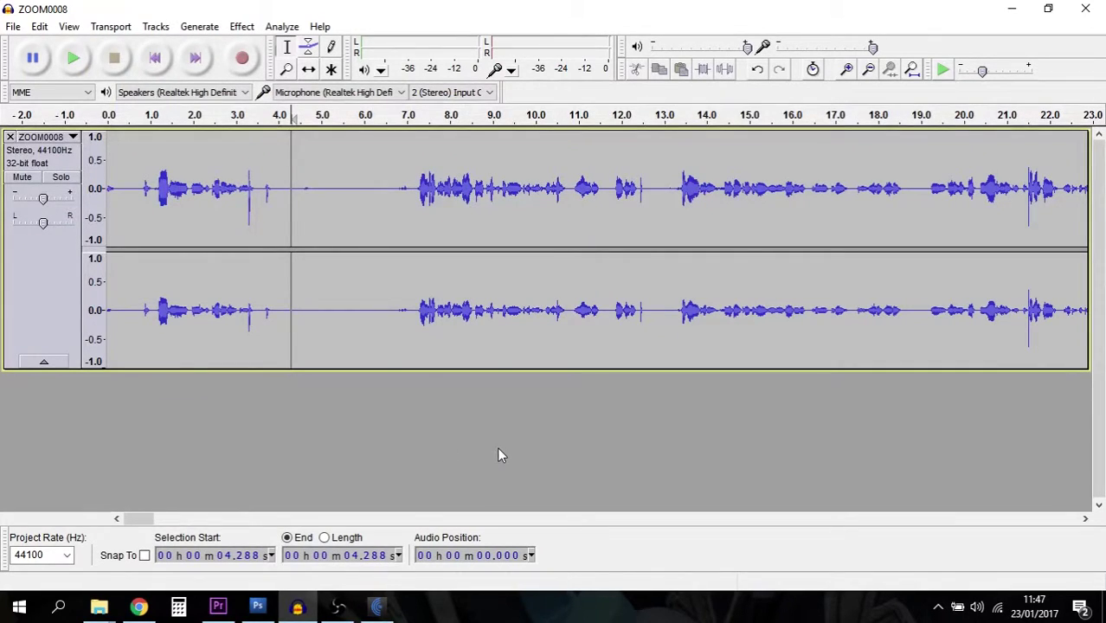